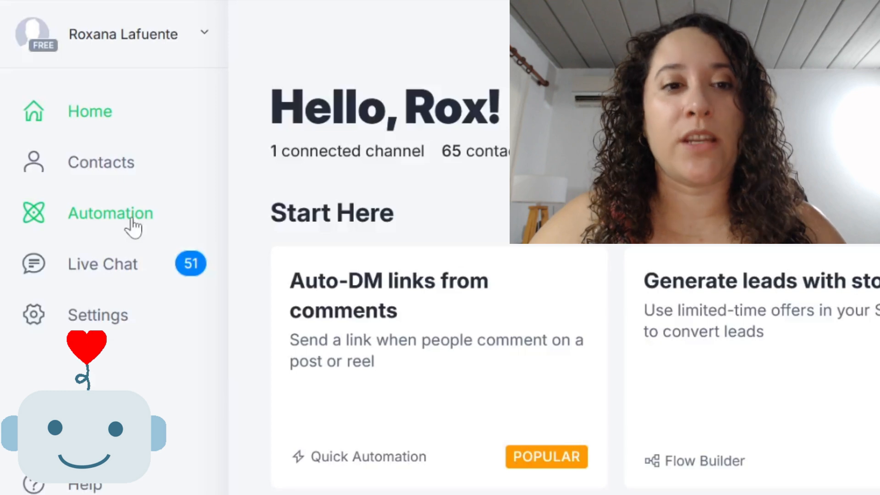
# Create a new automation from scratch in the Automation section instead of using a template
pyautogui.click(133, 224)
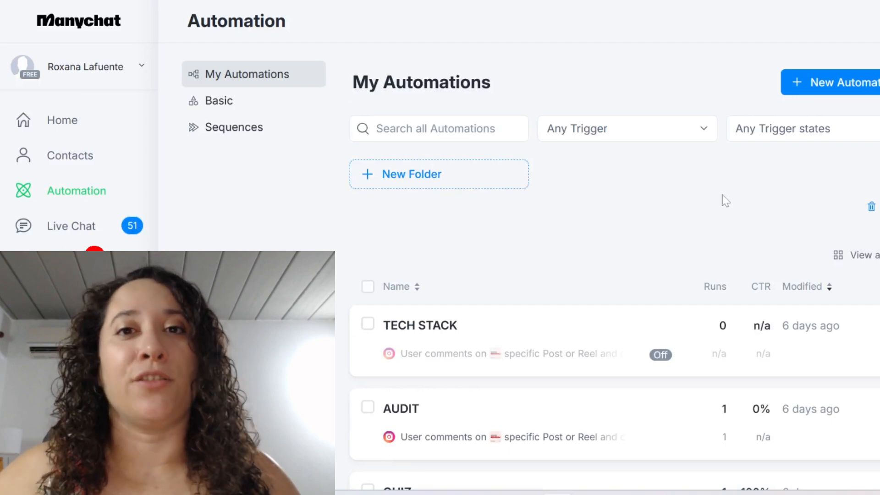
pyautogui.scroll(-4, 768, 221)
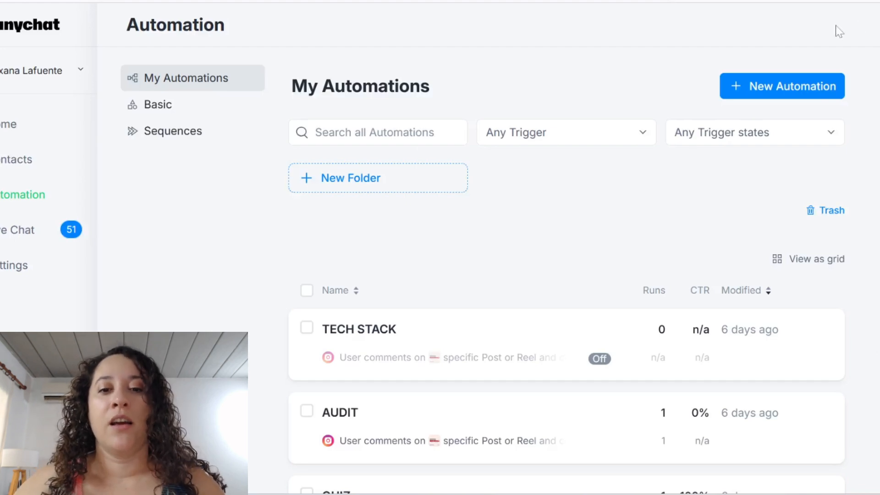
pyautogui.scroll(-3, 608, 318)
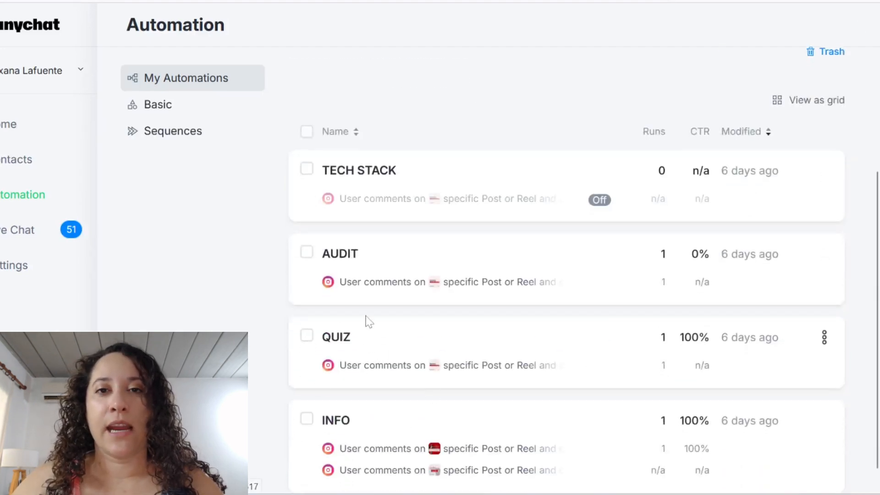
pyautogui.scroll(3, 509, 251)
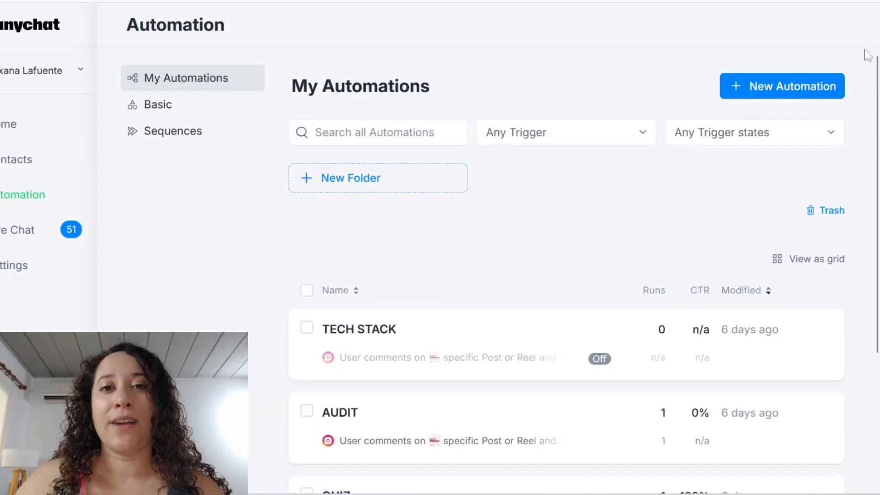
pyautogui.click(805, 90)
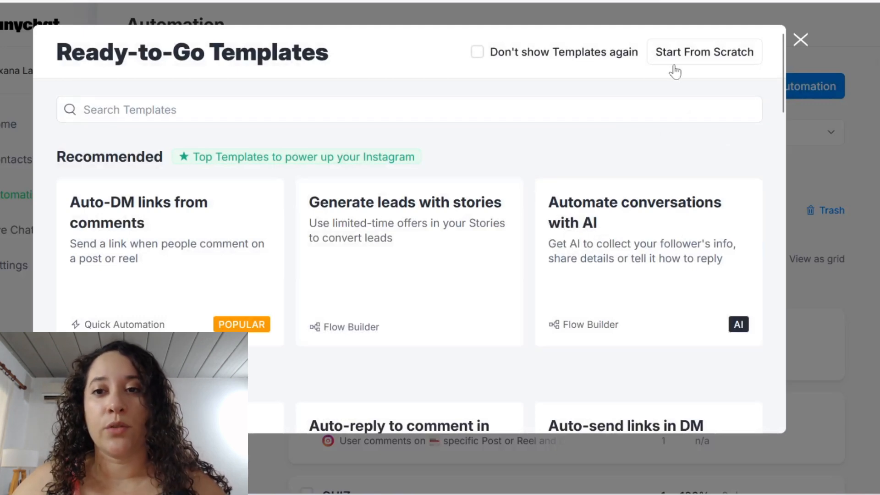
pyautogui.click(694, 56)
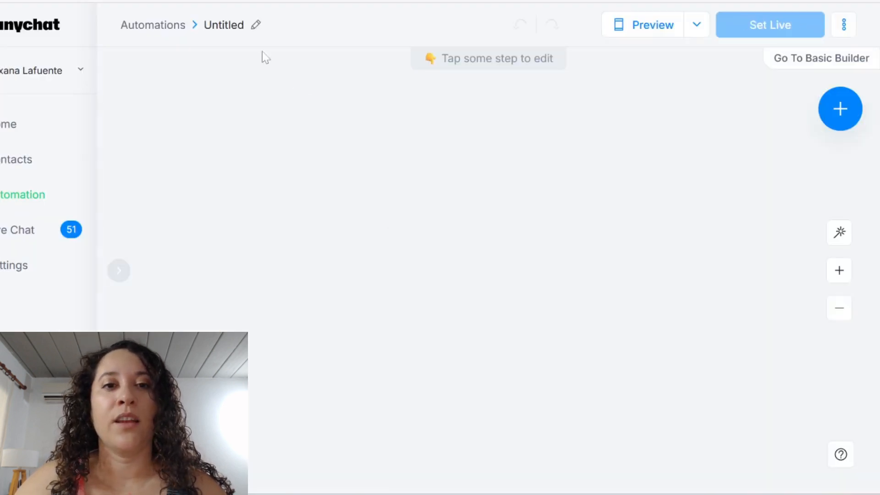
# Rename the untitled automation as QUIZ2
pyautogui.click(255, 25)
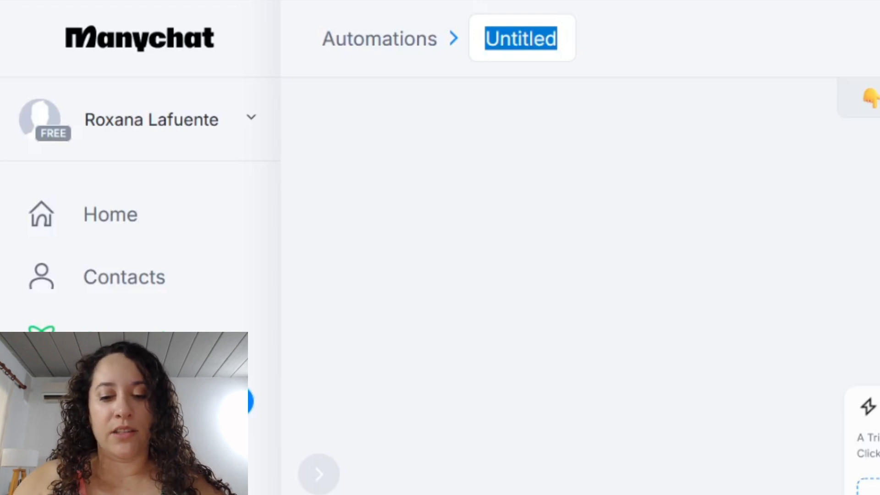
pyautogui.write('QUIZ2')
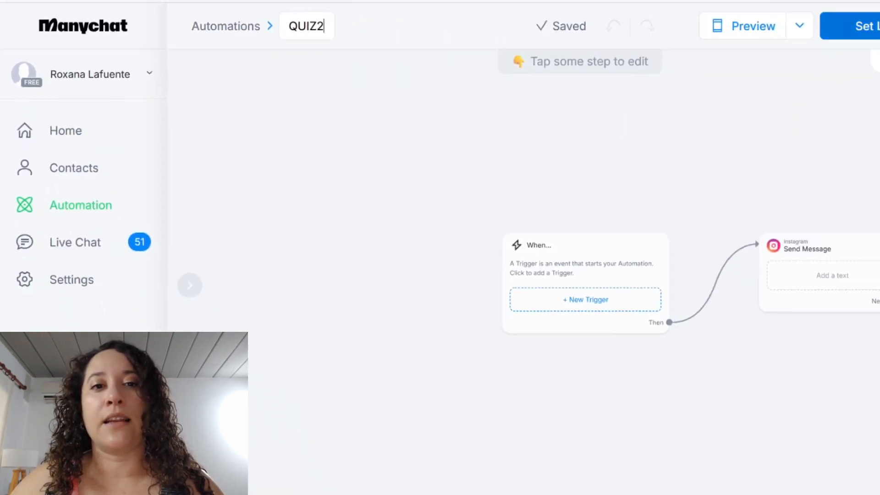
pyautogui.click(718, 115)
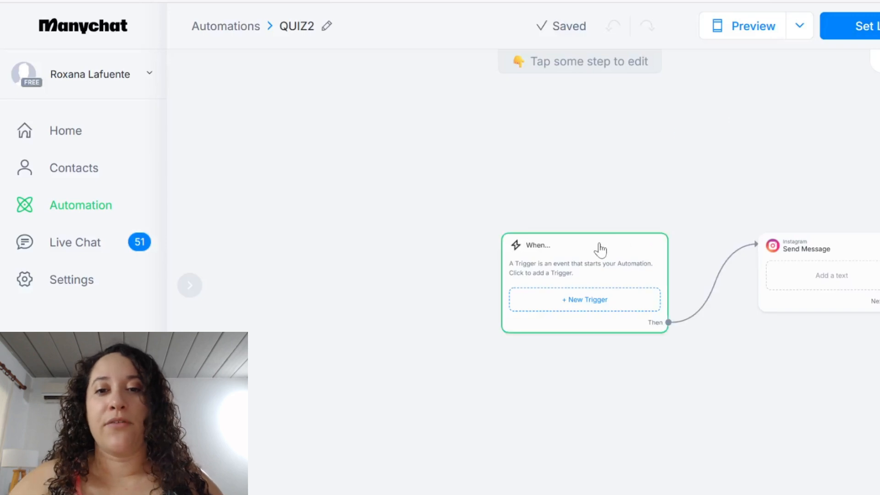
# Add the Instagram trigger "User comments on your Post or Reel" to the automation's starting step
pyautogui.scroll(5, 600, 250)
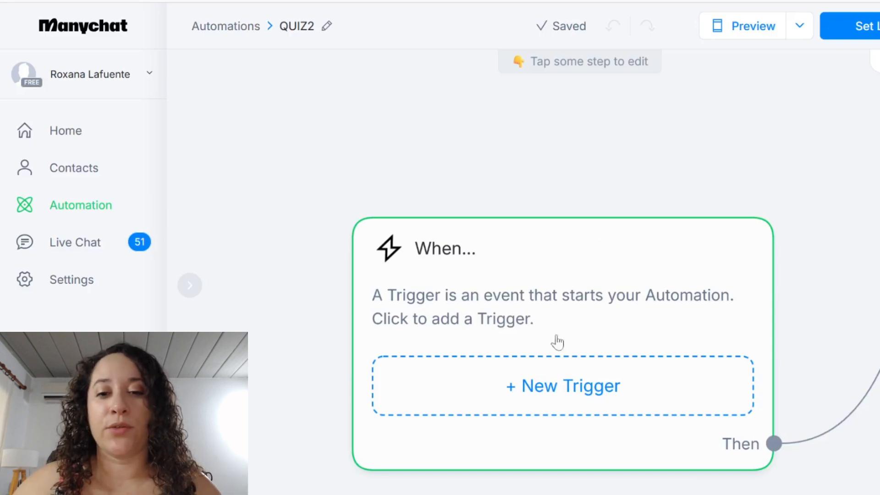
pyautogui.click(568, 388)
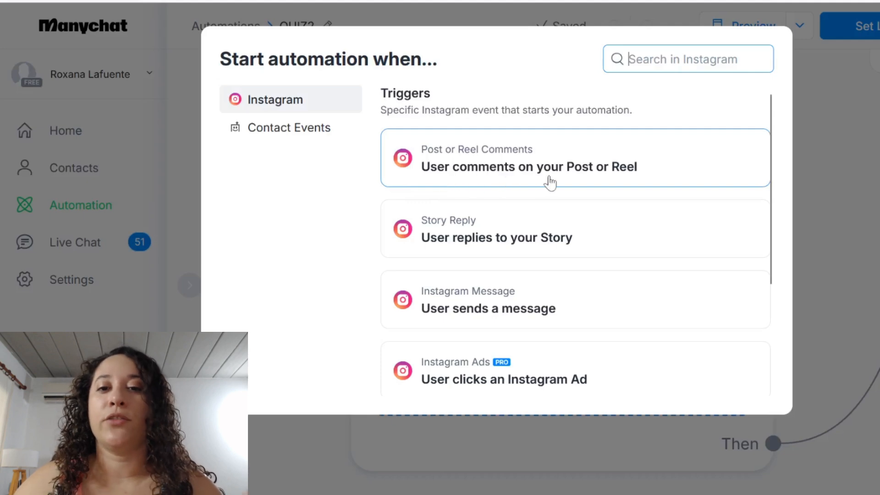
pyautogui.click(598, 162)
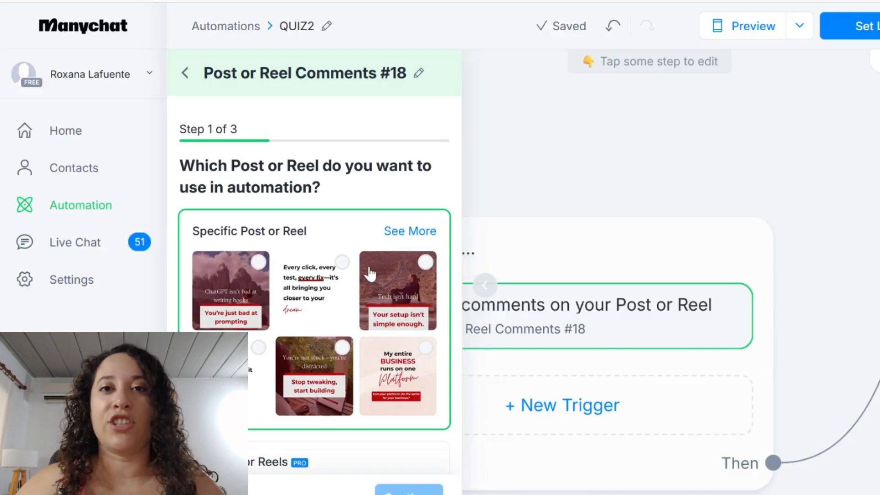
# Choose the specific post "ChatGPT isn't bad at writing hooks" for the comment trigger and continue to the keyword settings
pyautogui.scroll(-2, 370, 273)
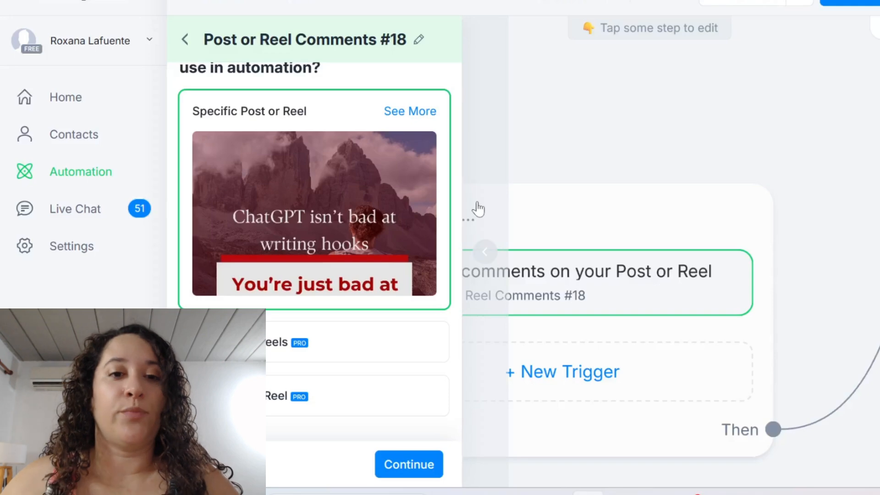
pyautogui.moveTo(356, 183)
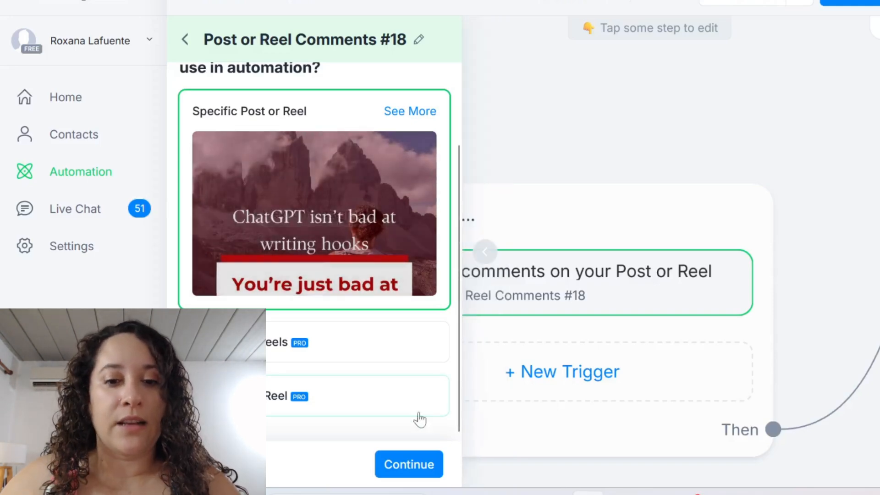
pyautogui.click(410, 467)
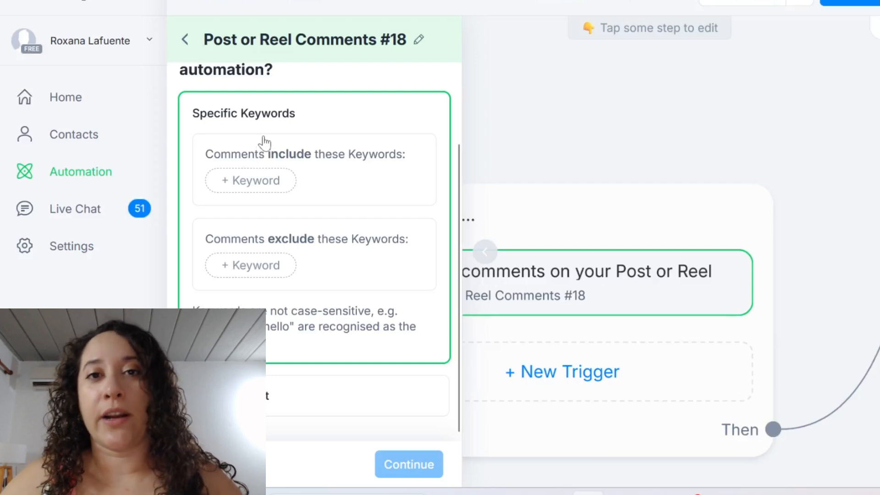
# Add QUIZ as a keyword that comments must include and continue to the public reply settings
pyautogui.click(270, 186)
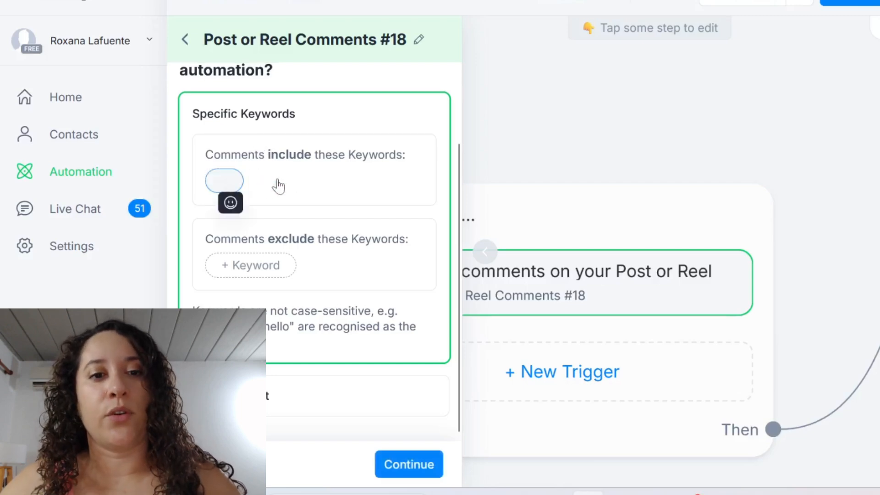
pyautogui.write('QUIZ')
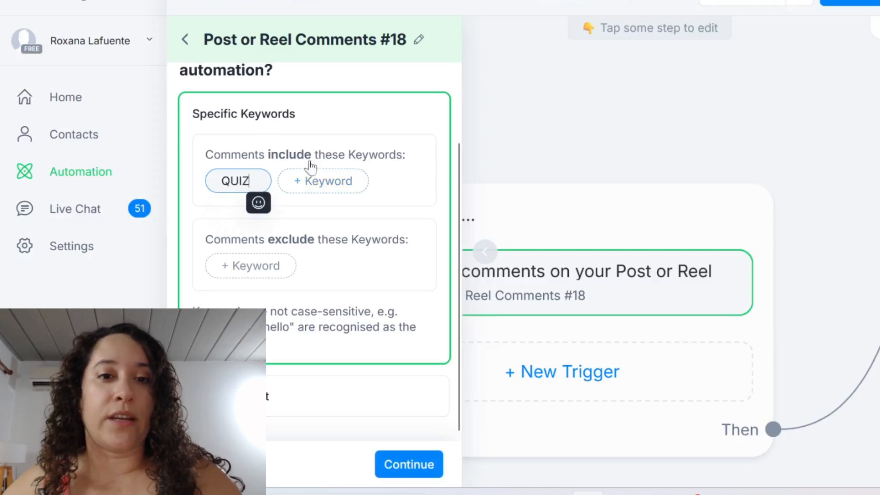
pyautogui.click(348, 138)
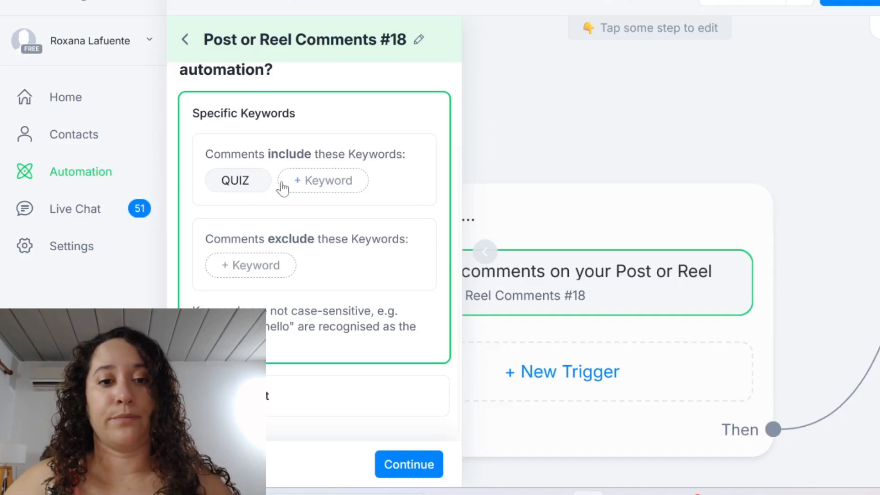
pyautogui.click(417, 465)
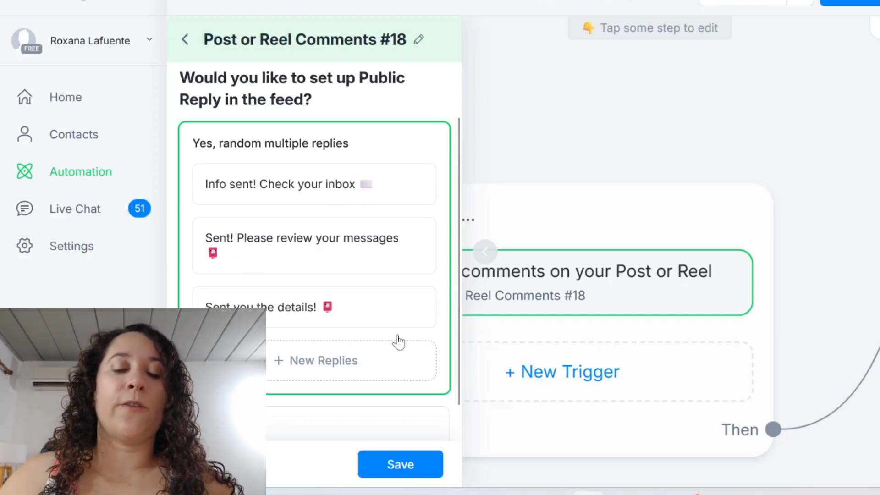
# Replace the first random public reply with "Hey, I just send you the freebie"
pyautogui.tripleClick(405, 180)
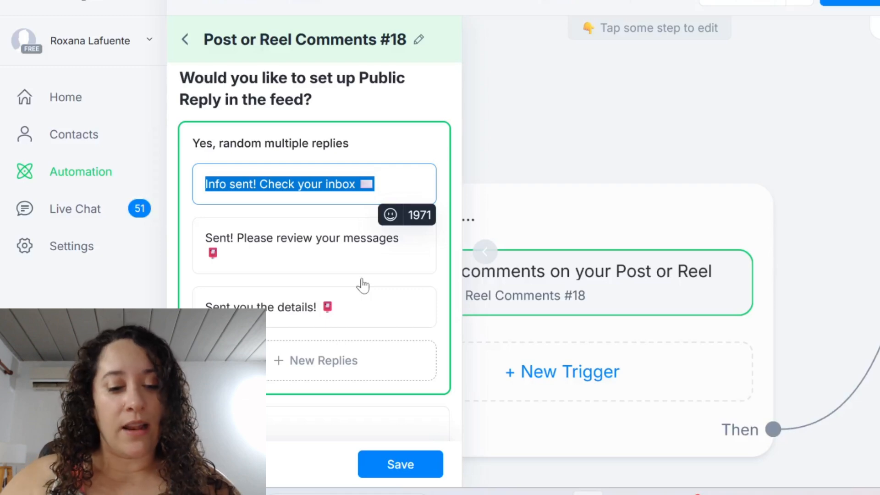
pyautogui.write('Hey,I j')
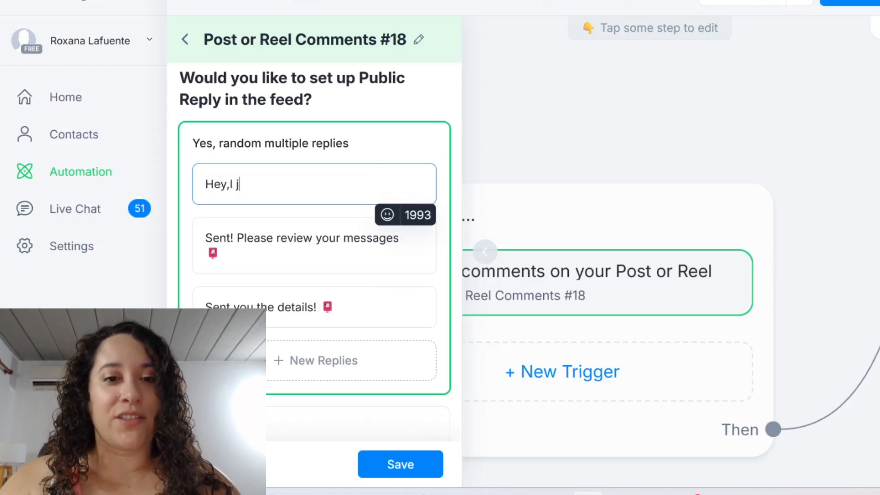
pyautogui.write('ust se')
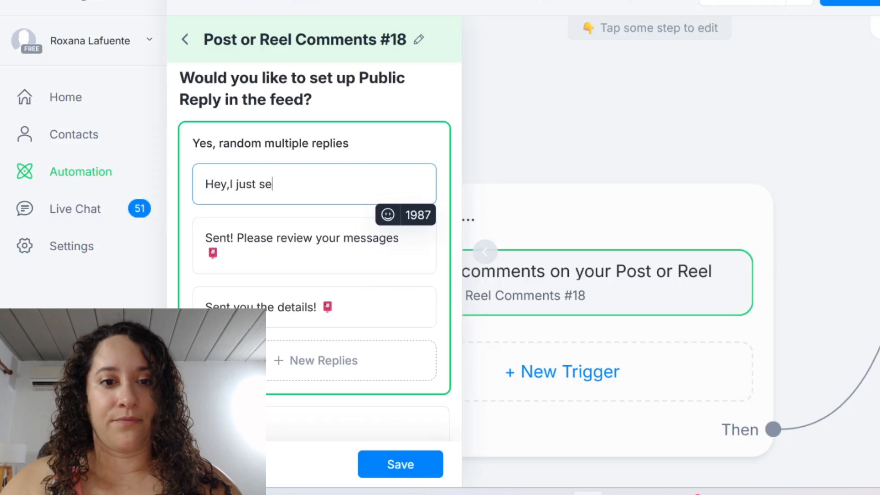
pyautogui.write('nd you t')
pyautogui.press('BackSpace')
pyautogui.write('you the ')
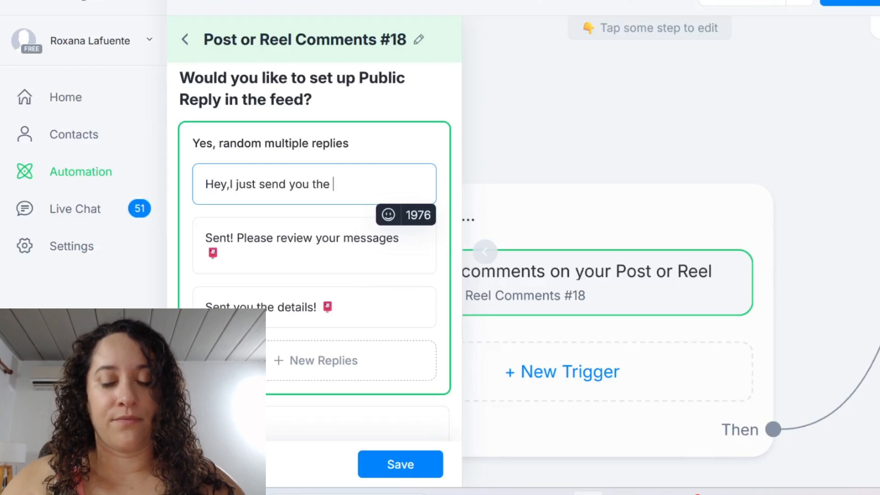
pyautogui.write('freebie')
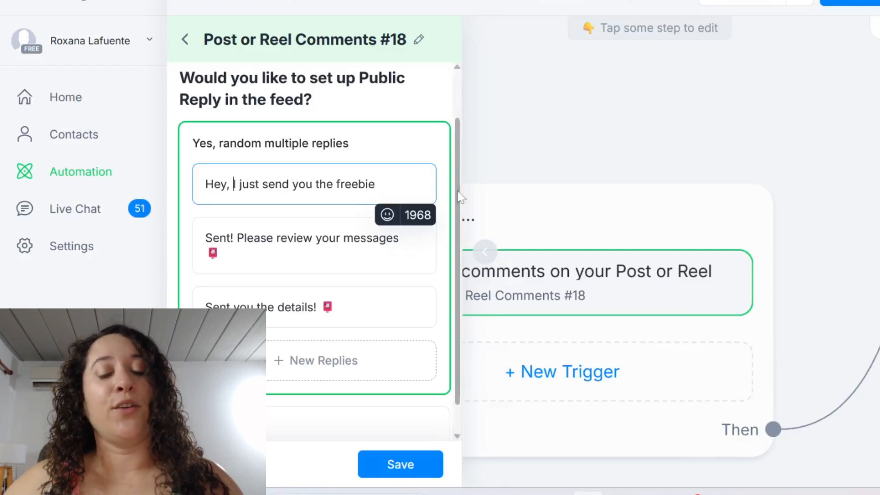
pyautogui.moveTo(389, 196); pyautogui.dragTo(224, 175)
pyautogui.click(224, 174)
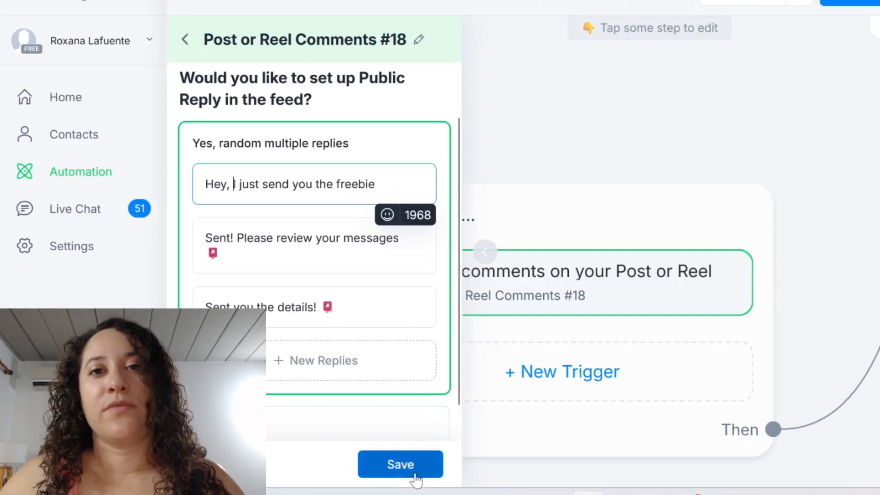
# Check the second and third public replies and save the comment trigger
pyautogui.tripleClick(373, 238)
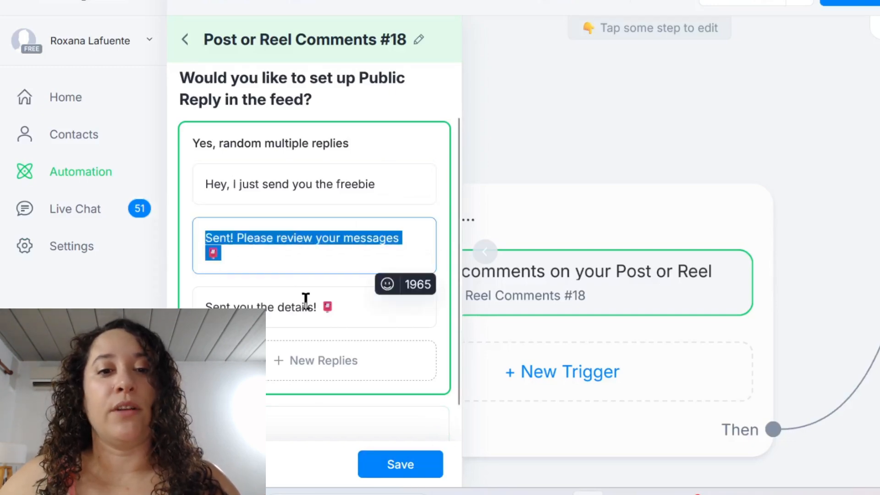
pyautogui.click(329, 305)
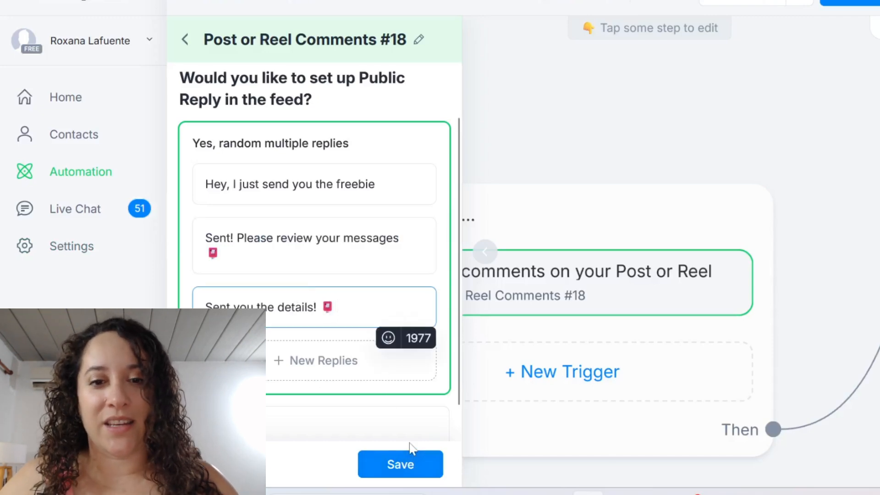
pyautogui.click(401, 472)
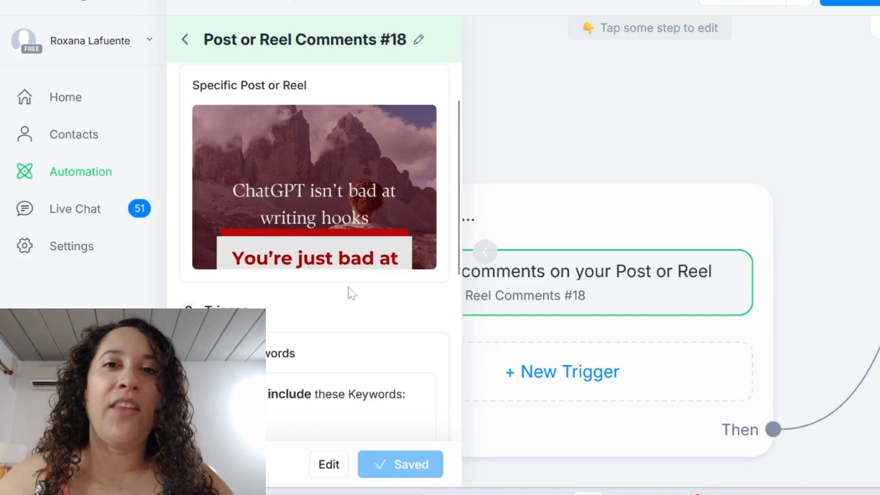
# Review the saved trigger's post, keyword and public replies, and close its settings to return to the flow
pyautogui.scroll(-5, 351, 293)
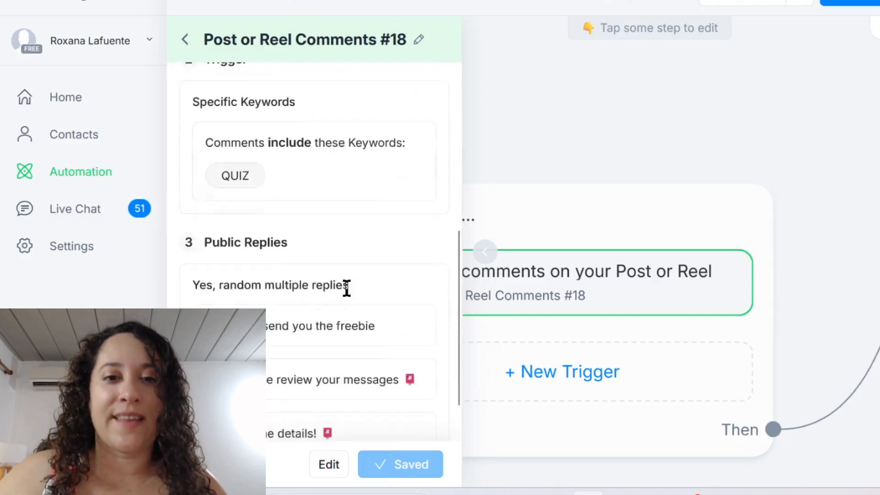
pyautogui.scroll(3, 351, 294)
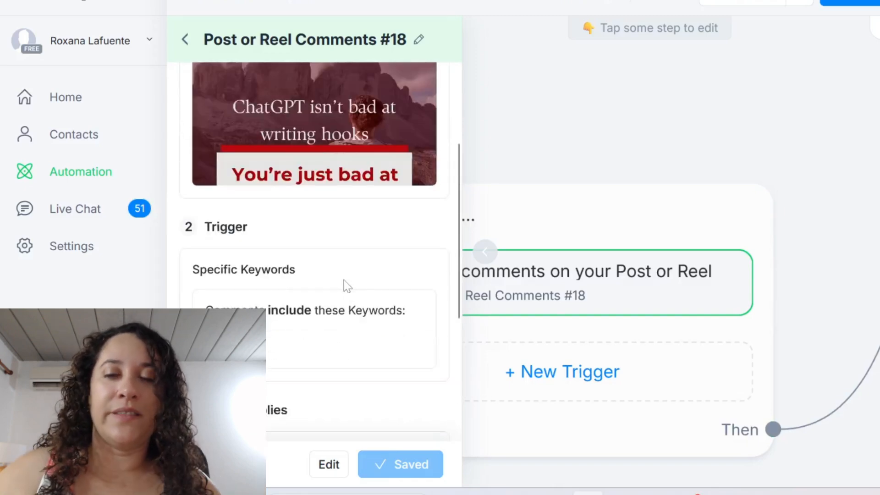
pyautogui.moveTo(315, 147)
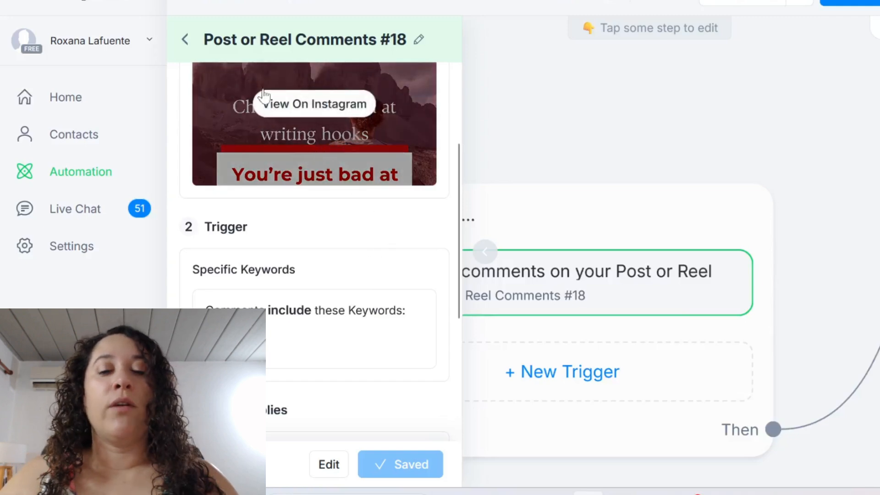
pyautogui.scroll(-2, 328, 138)
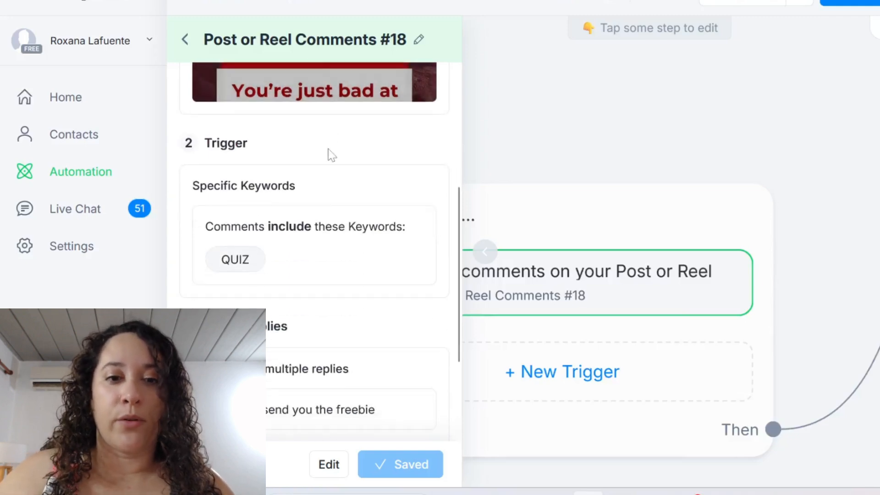
pyautogui.scroll(-3, 275, 243)
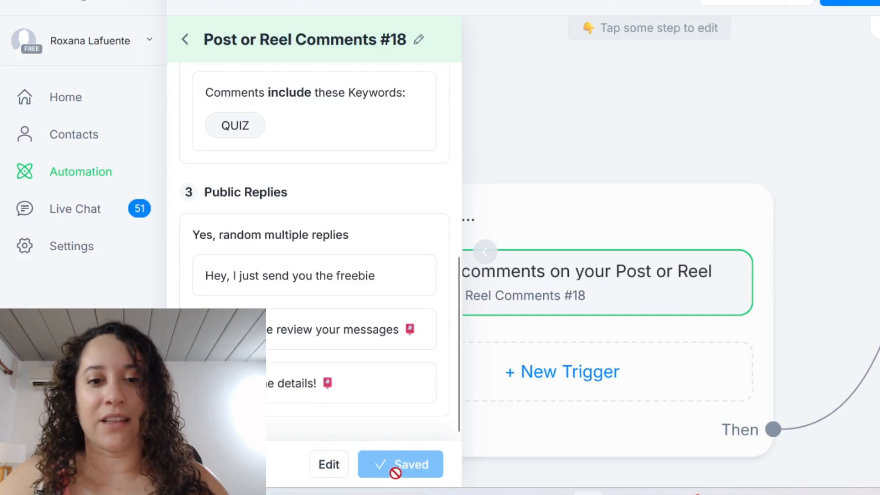
pyautogui.click(595, 216)
pyautogui.click(689, 124)
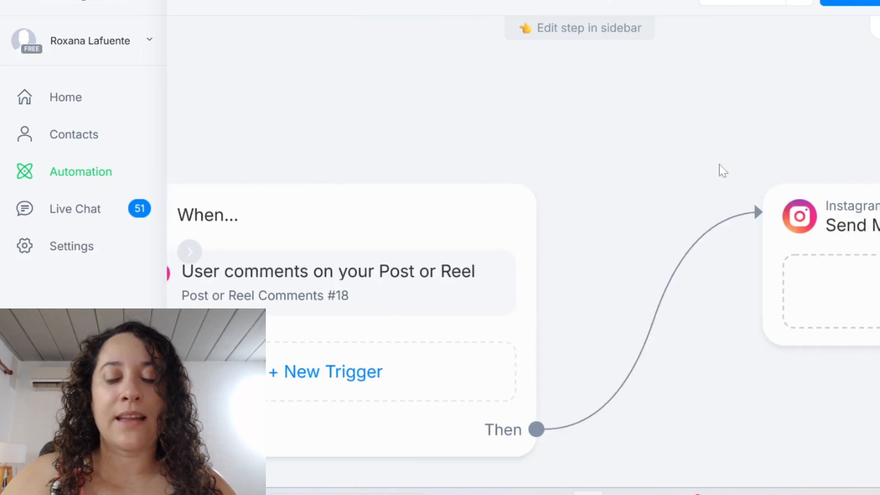
pyautogui.hscroll(2, 718, 164)
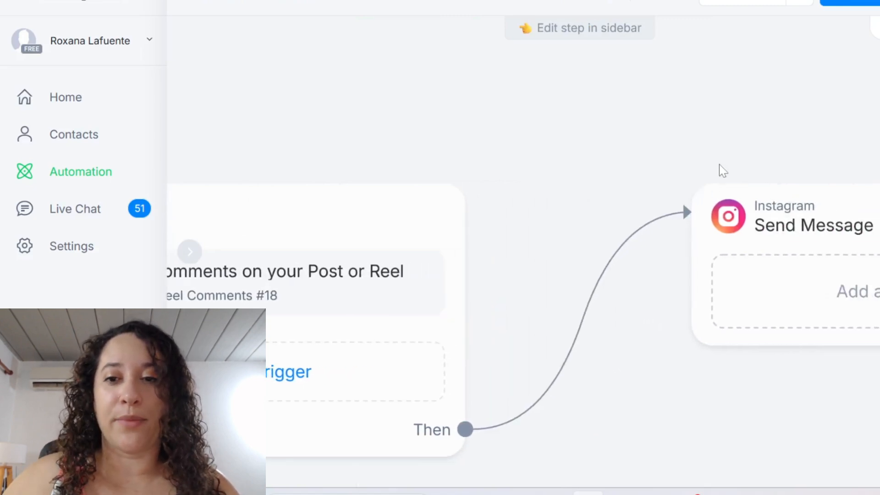
# Write "Hey here's your freebie" as the text of the Instagram Send Message step
pyautogui.hscroll(4, 719, 164)
pyautogui.hscroll(-1, 719, 164)
pyautogui.scroll(-3, 719, 164)
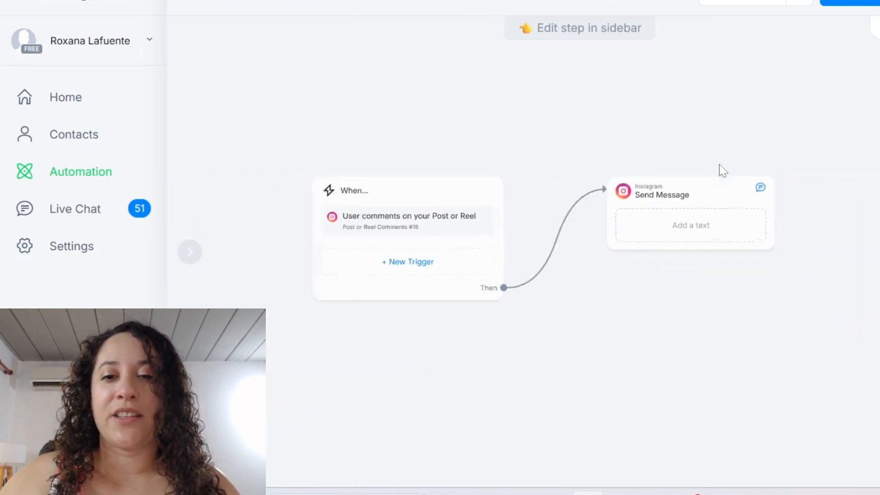
pyautogui.scroll(3, 719, 164)
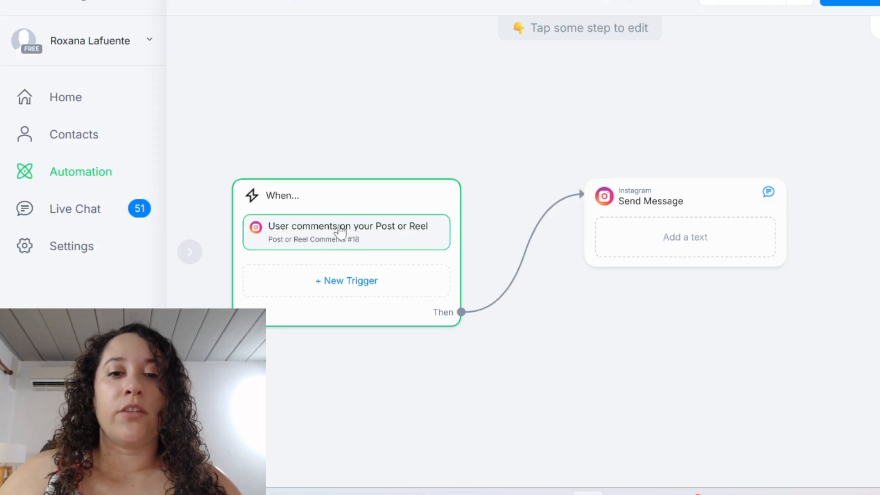
pyautogui.moveTo(686, 192)
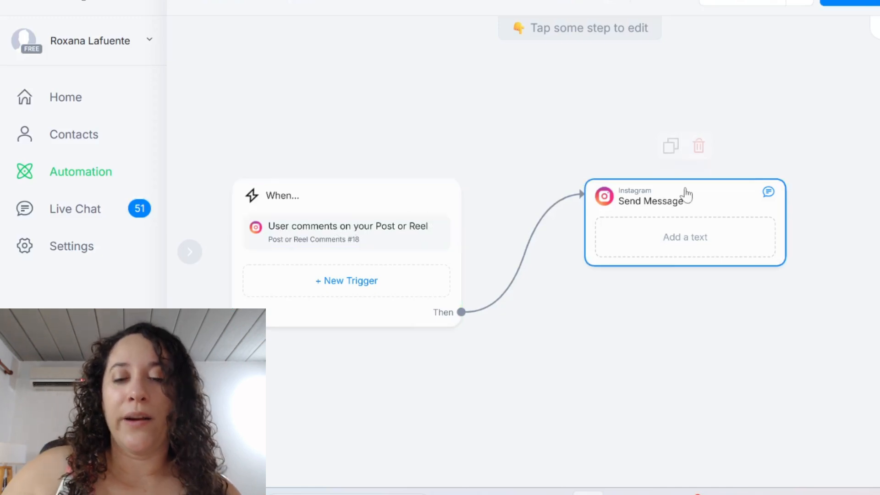
pyautogui.click(677, 242)
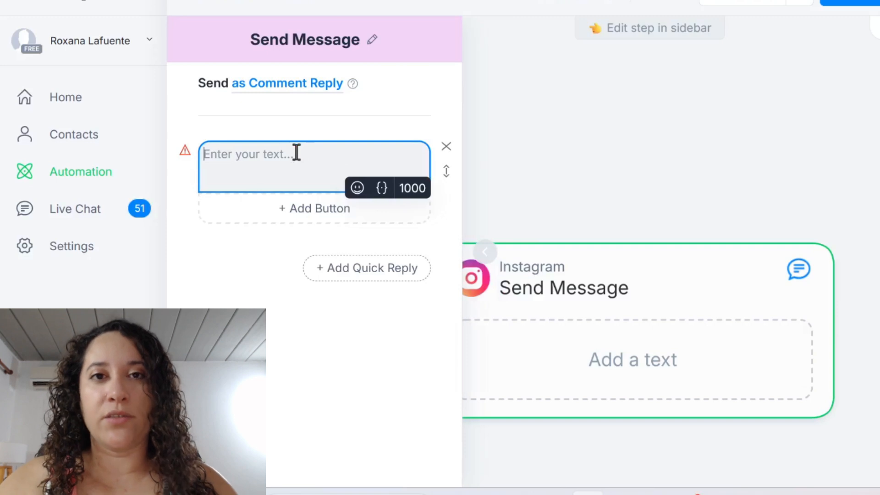
pyautogui.write('Hey he')
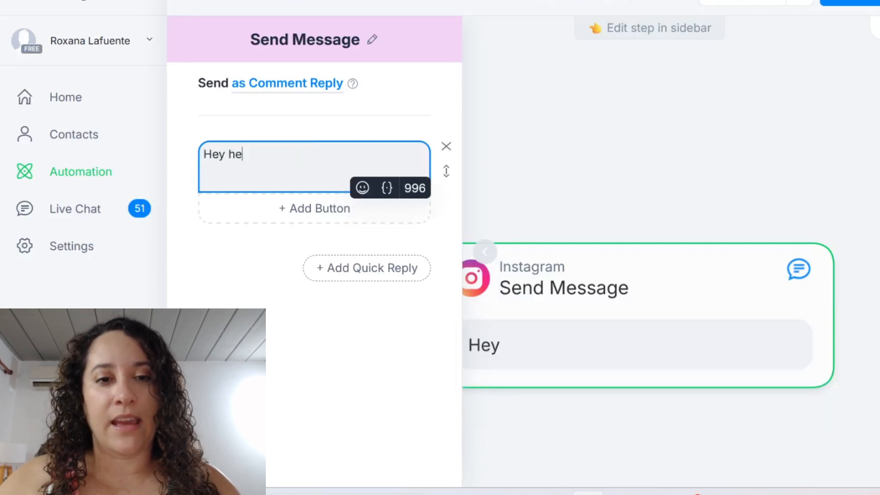
pyautogui.write("re's y")
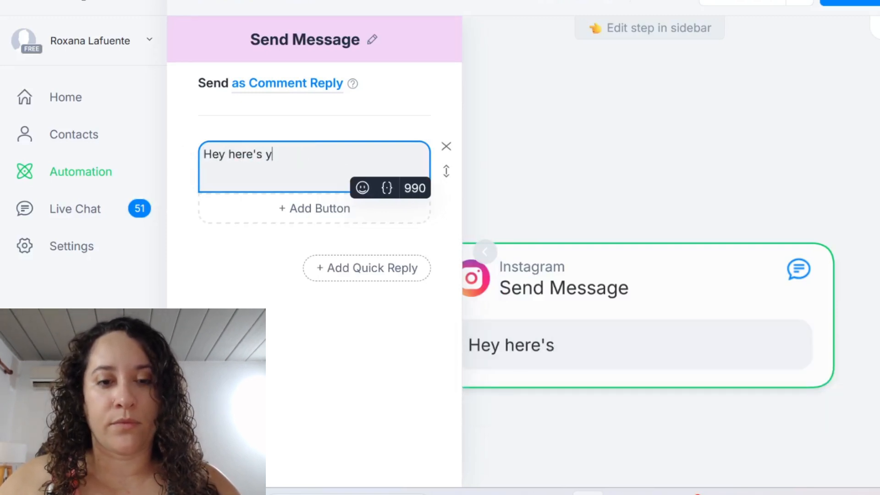
pyautogui.write('our freebie')
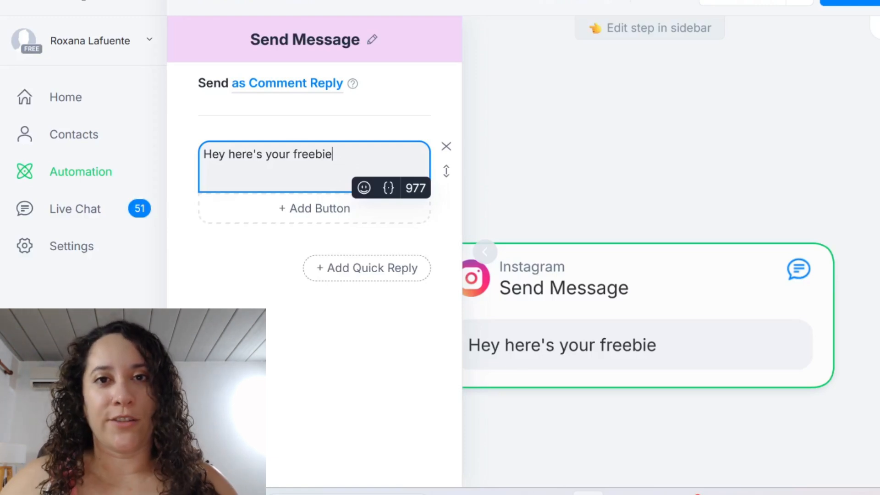
# Add a "Download NOW" button to the message that opens the website's diy-delegate-quiz page
pyautogui.click(316, 209)
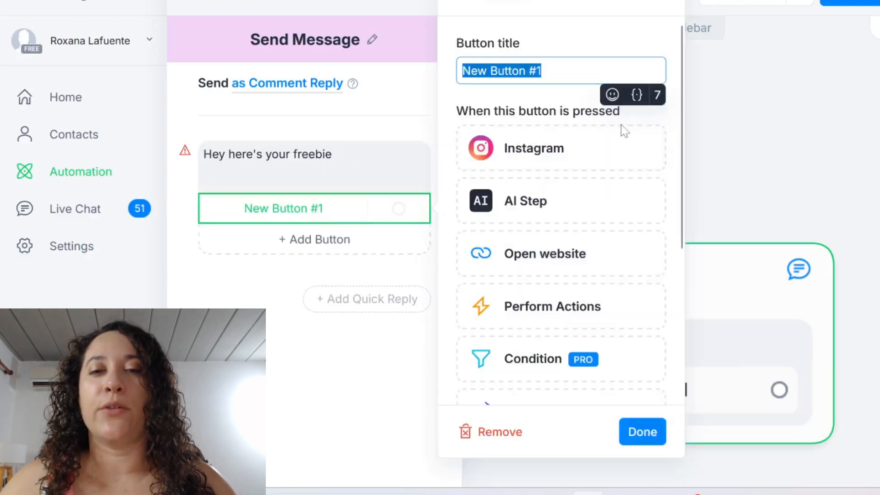
pyautogui.write('Down')
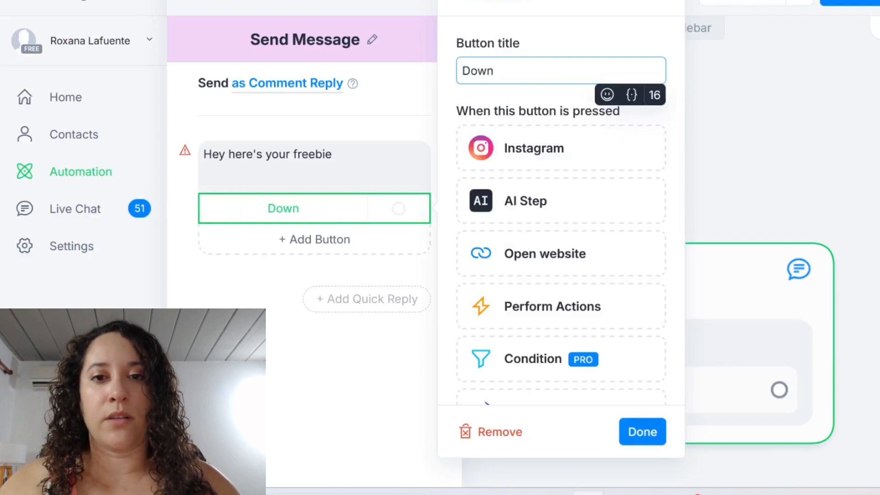
pyautogui.write('load NOW')
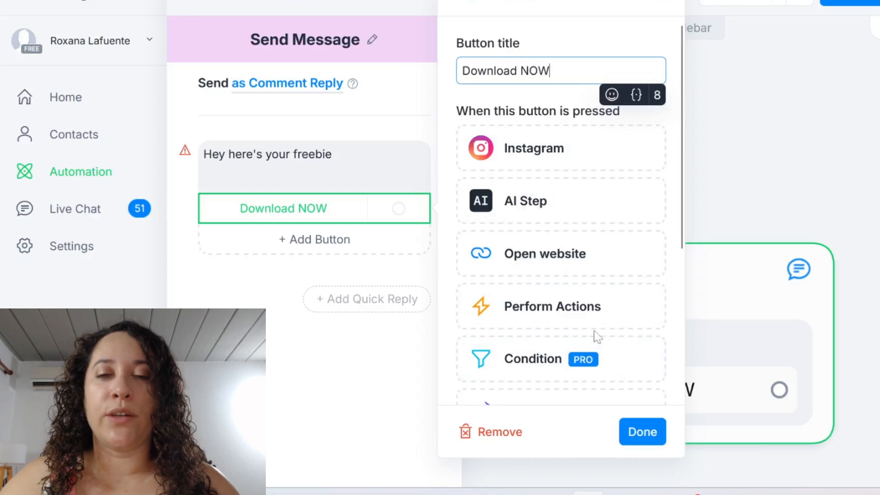
pyautogui.click(555, 260)
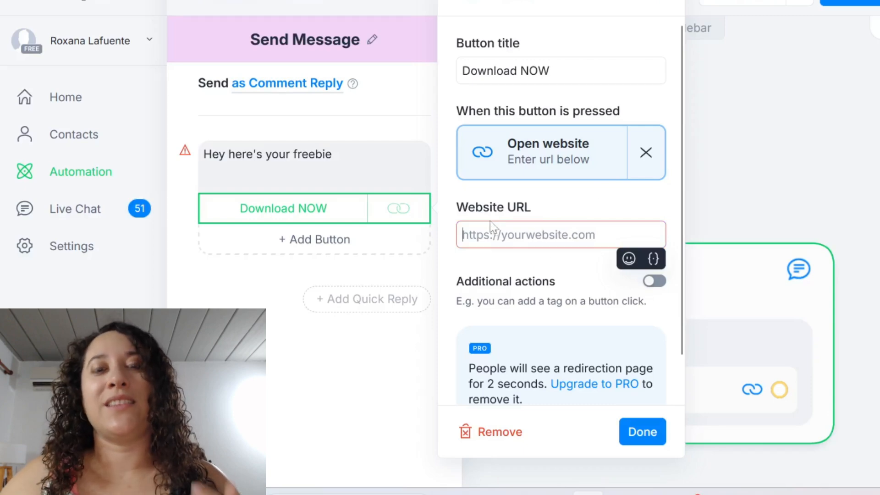
pyautogui.write('https://www.roxanalafuente.com/diy-delegate-quiz')
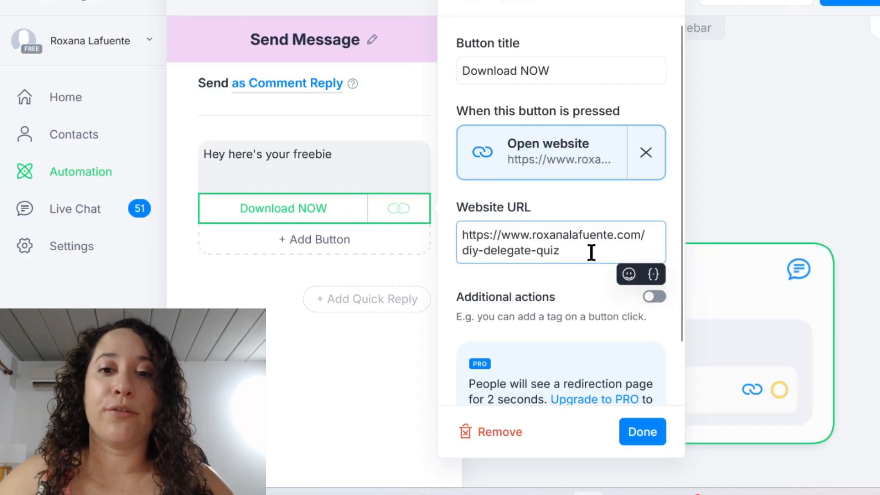
pyautogui.moveTo(589, 249); pyautogui.dragTo(459, 232)
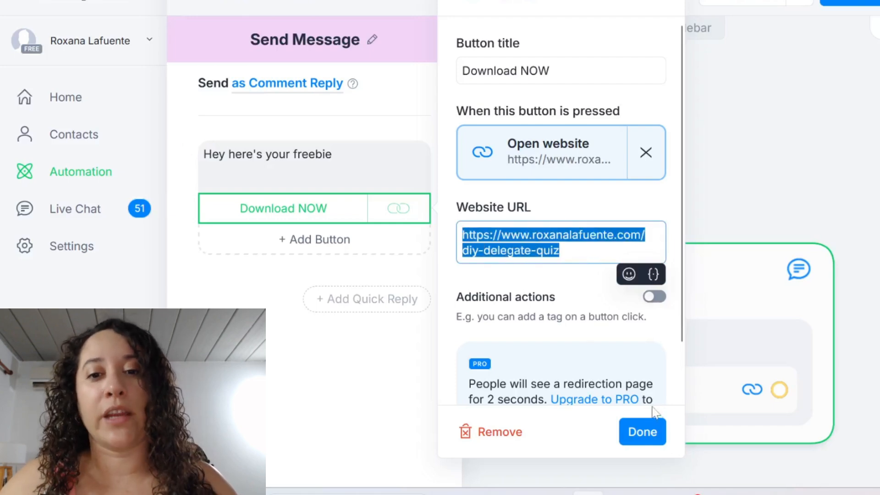
pyautogui.click(641, 433)
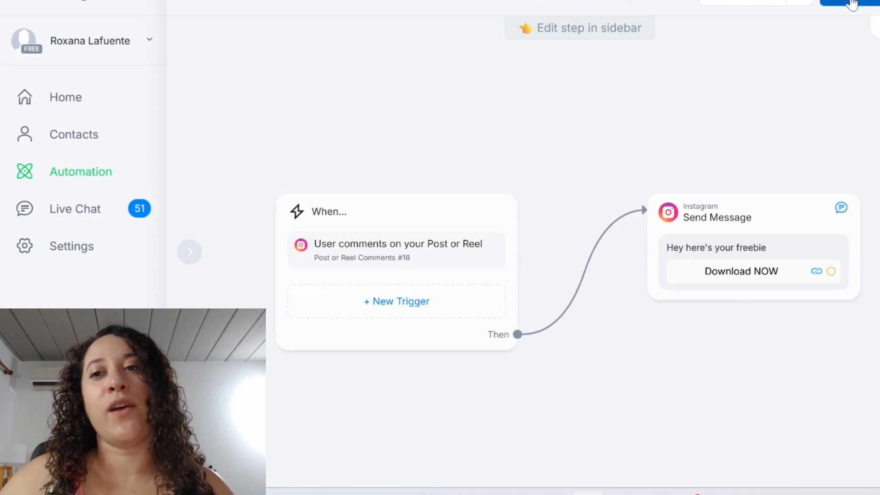
# Make QUIZ2 live by turning off the AUDIT automation's trigger and turning on QUIZ2's trigger in the automations list
pyautogui.click(850, 4)
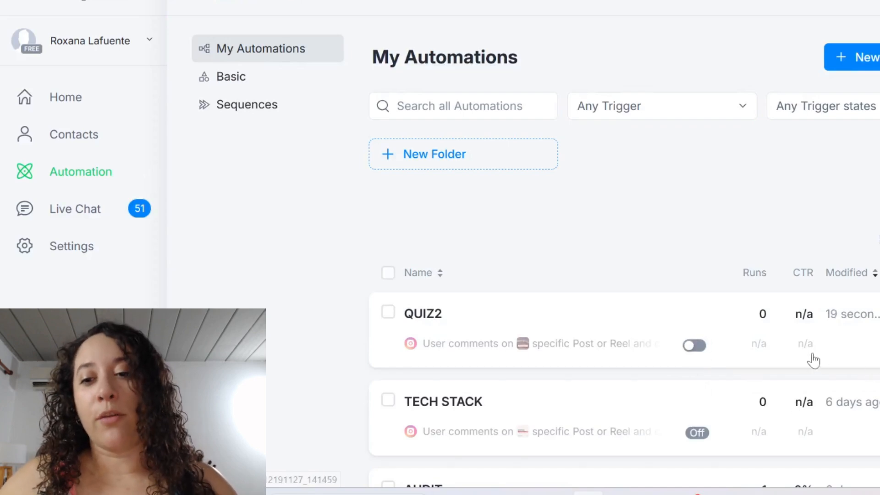
pyautogui.scroll(-5, 727, 378)
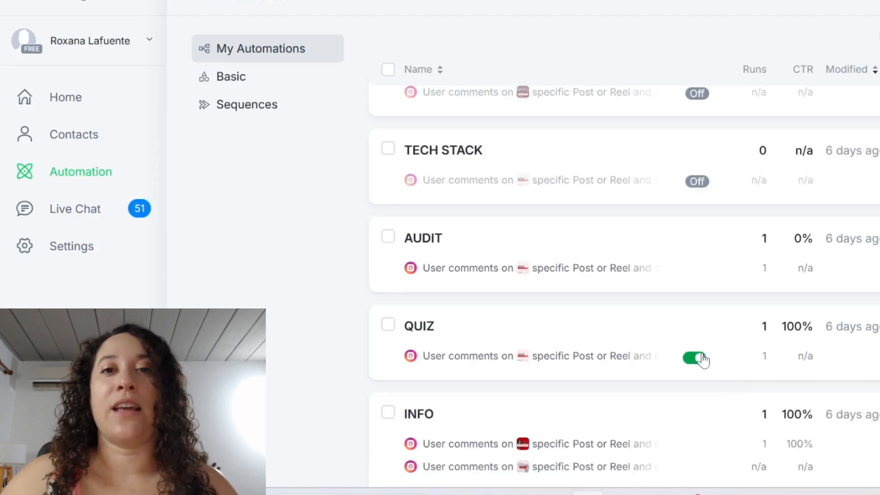
pyautogui.scroll(2, 704, 359)
pyautogui.scroll(-2, 703, 377)
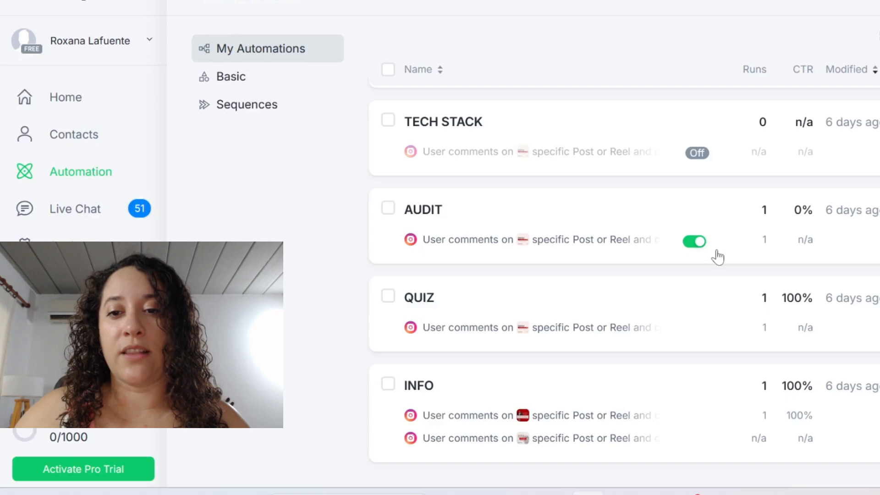
pyautogui.click(695, 242)
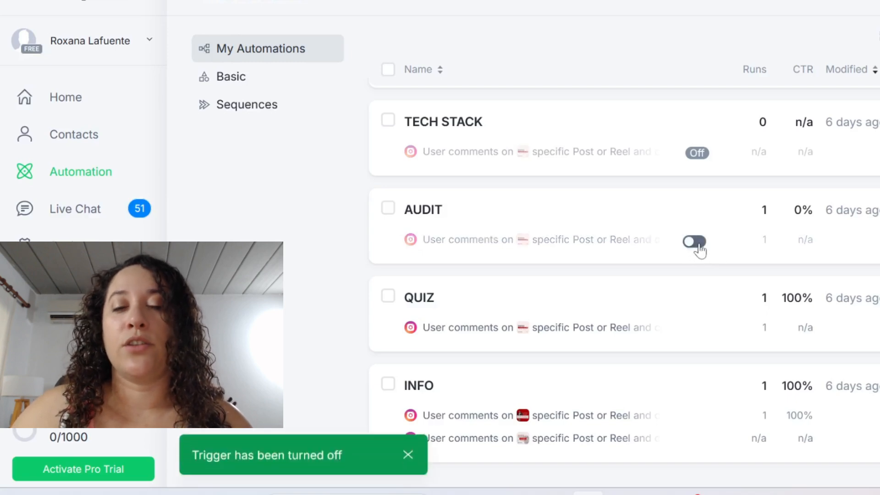
pyautogui.scroll(5, 695, 253)
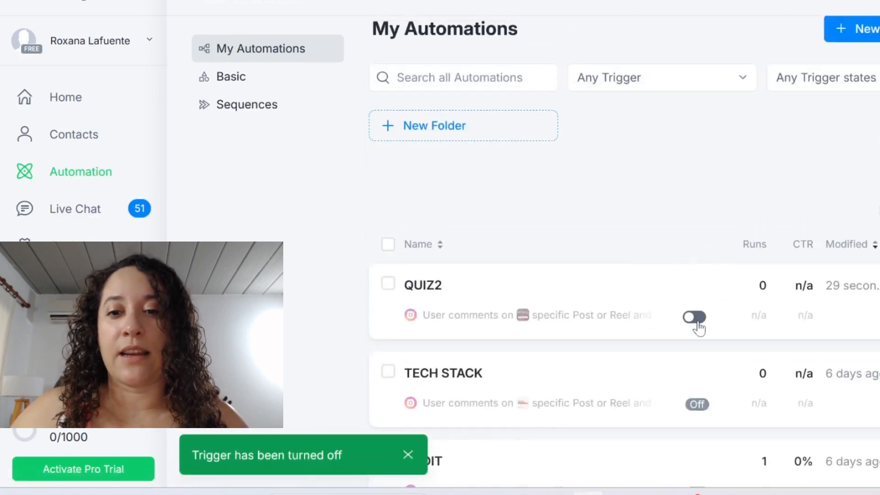
pyautogui.click(694, 316)
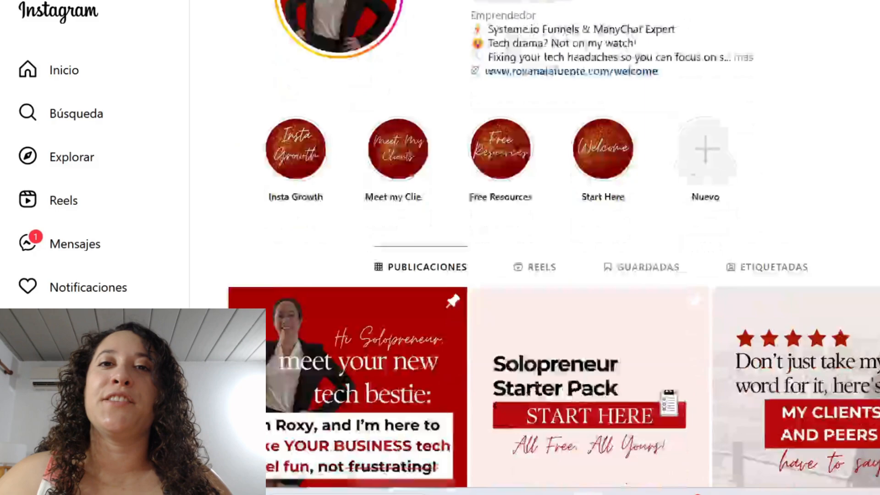
# Switch to Instagram and open the "ChatGPT isn't bad at writing hooks" reel at its comment field
pyautogui.scroll(-10, 550, 247)
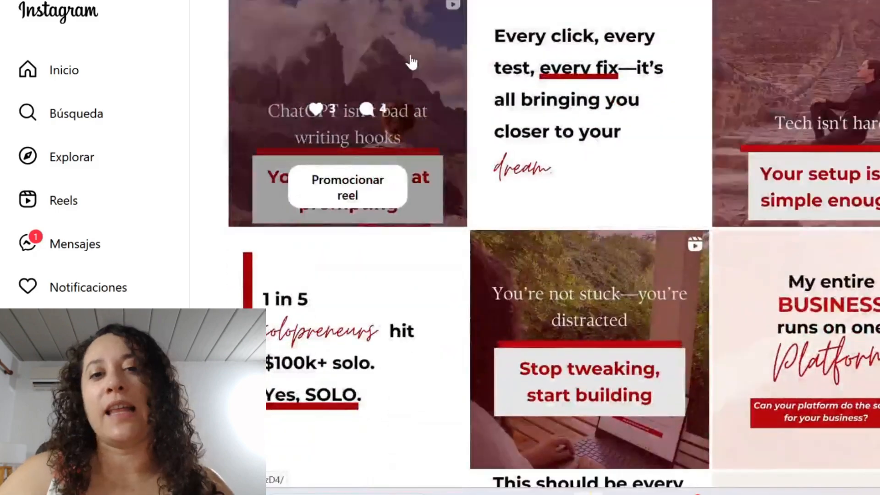
pyautogui.click(411, 62)
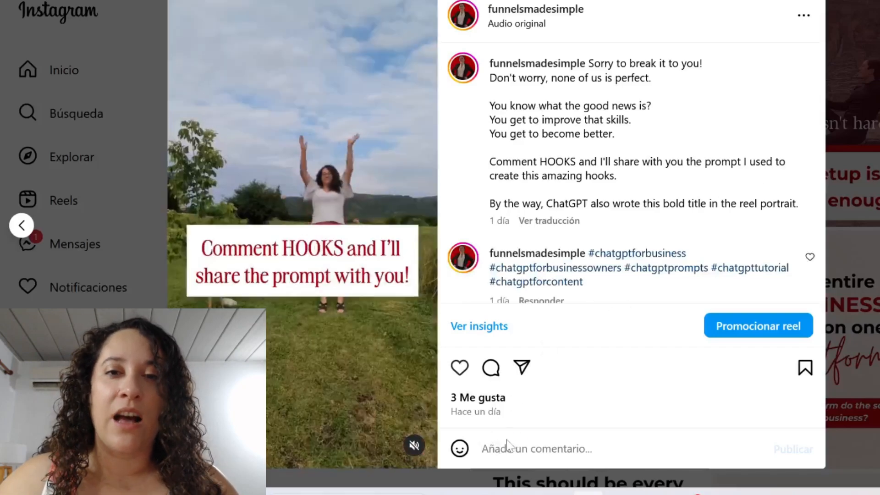
pyautogui.click(507, 440)
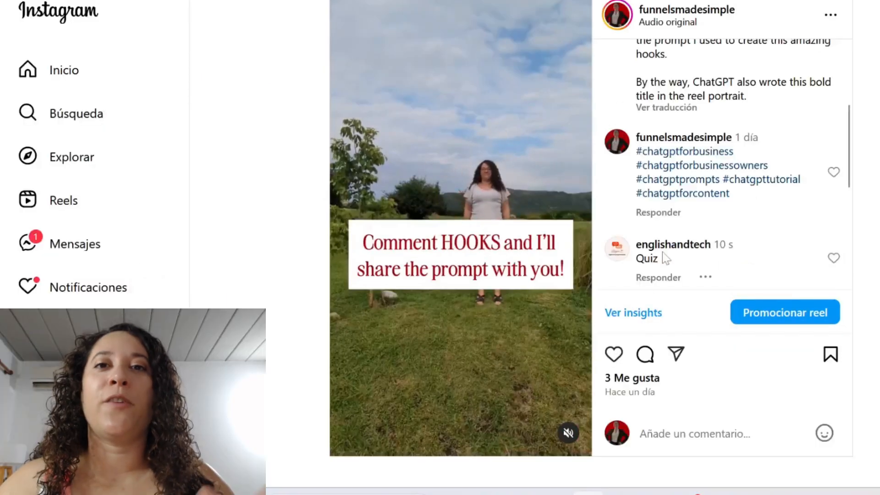
# Check the public reply under the Quiz comment and follow the Download NOW link in the direct message
pyautogui.moveTo(670, 254)
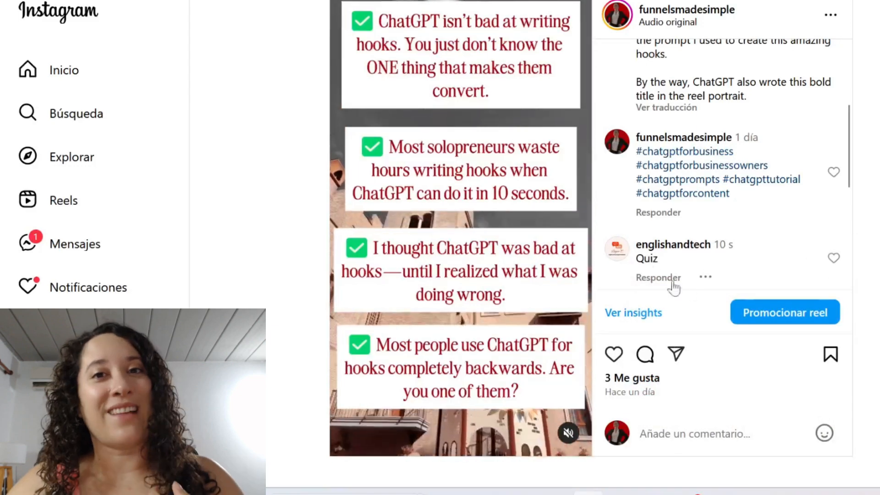
pyautogui.moveTo(849, 152); pyautogui.dragTo(856, 166)
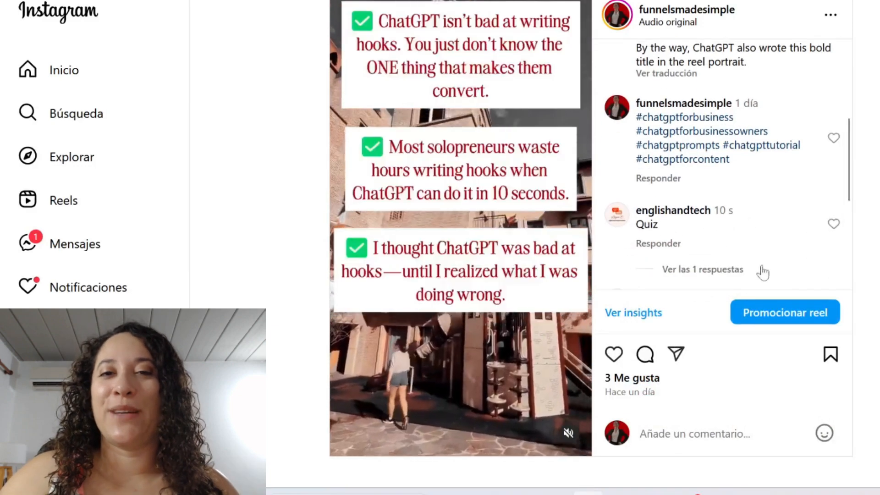
pyautogui.click(712, 269)
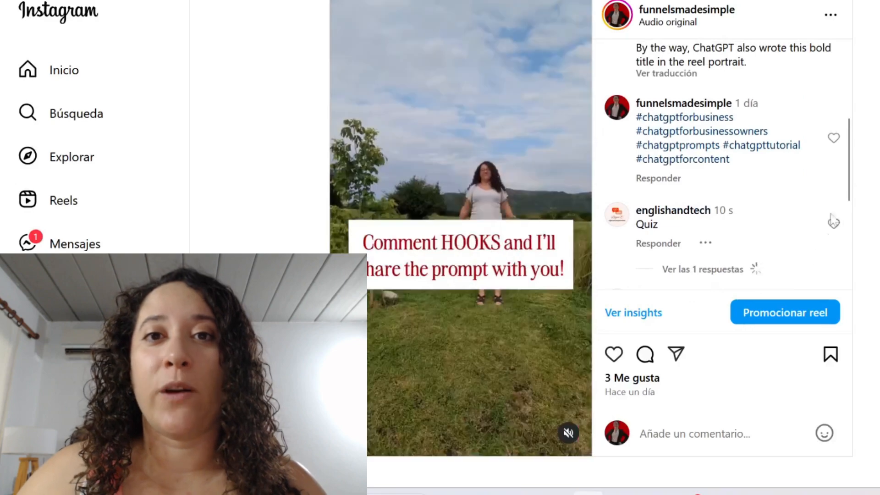
pyautogui.moveTo(849, 166); pyautogui.dragTo(850, 175)
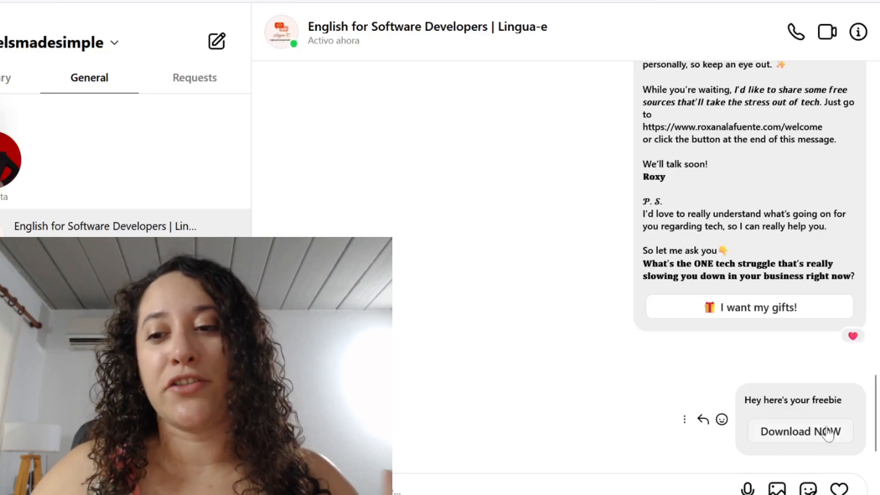
pyautogui.click(809, 434)
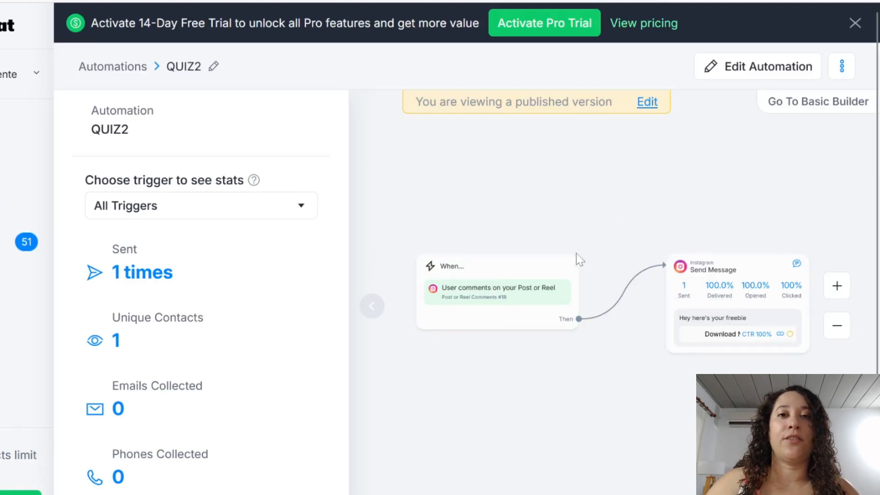
# Switch to Manychat, open QUIZ2 for editing and bring up the comment trigger's post selection
pyautogui.click(741, 69)
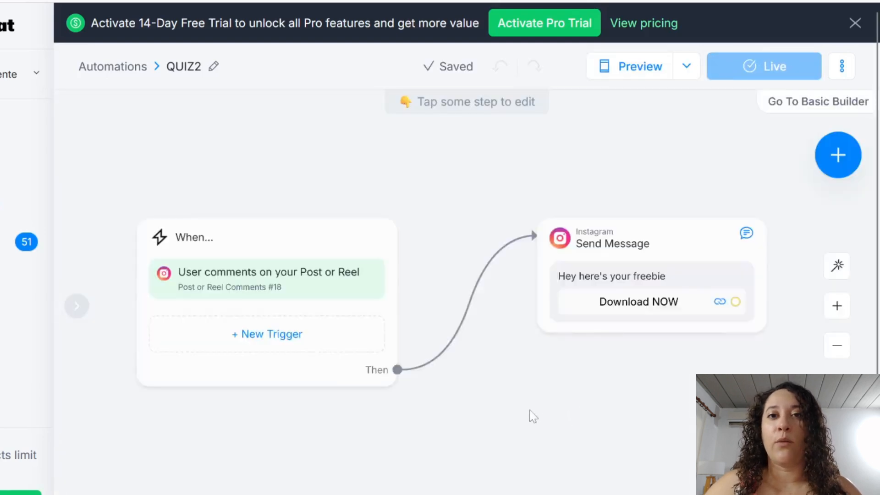
pyautogui.click(267, 280)
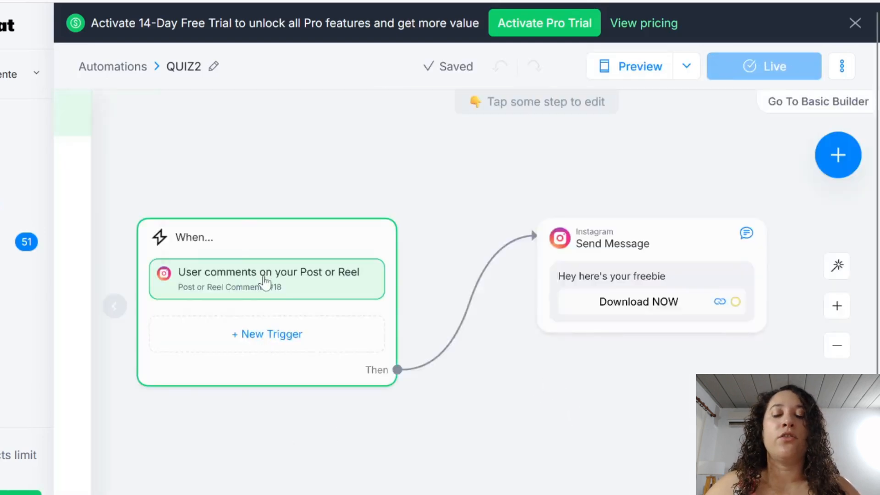
pyautogui.scroll(-5, 216, 261)
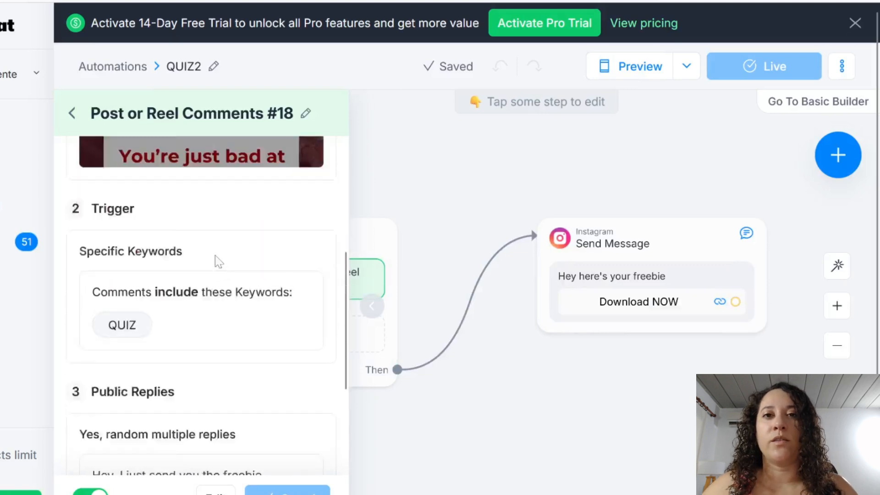
pyautogui.scroll(5, 209, 269)
pyautogui.click(485, 241)
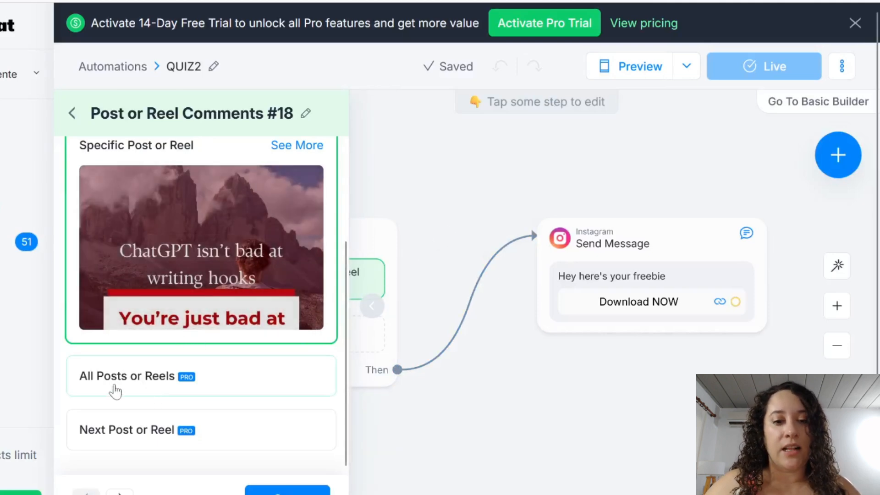
# Try the All Posts or Reels option and choose the specific "Tech isn't hard" reel for the comment trigger
pyautogui.click(123, 390)
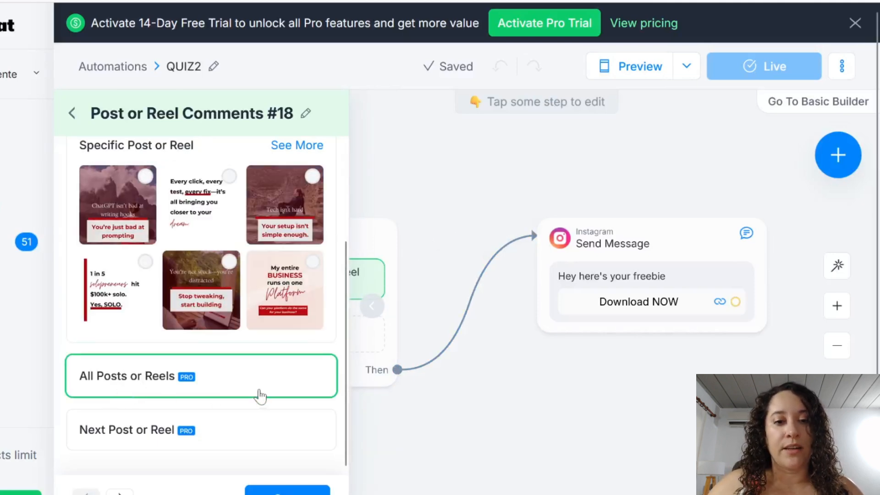
pyautogui.scroll(1, 290, 282)
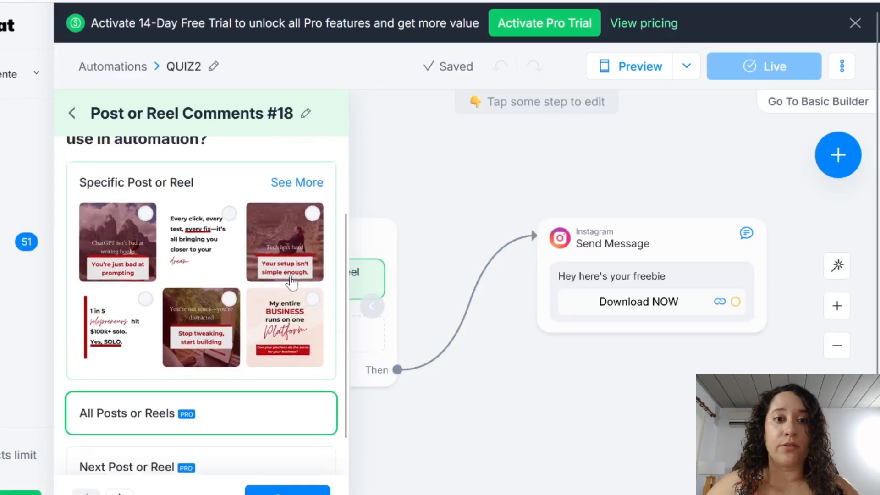
pyautogui.scroll(1, 291, 282)
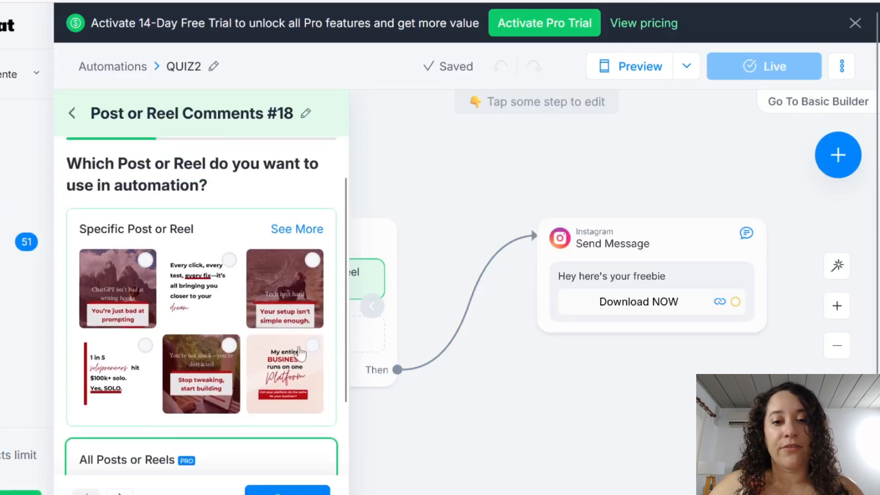
pyautogui.click(282, 295)
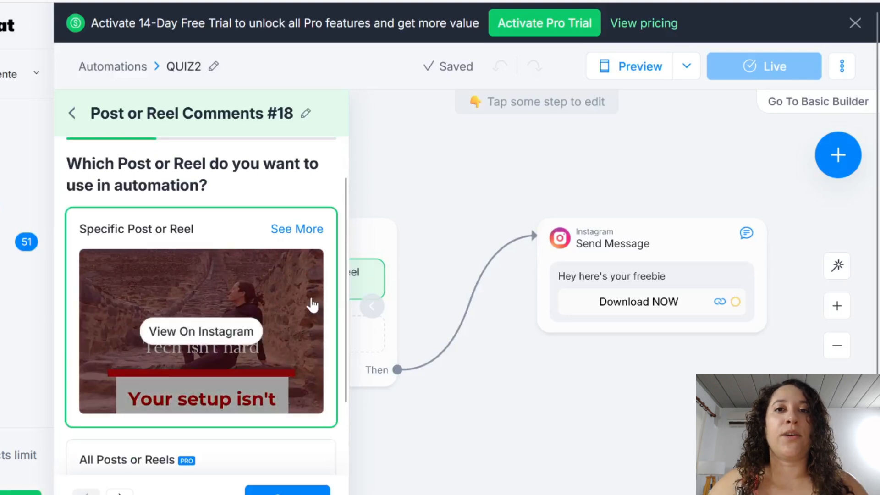
pyautogui.scroll(-2, 252, 308)
pyautogui.click(315, 488)
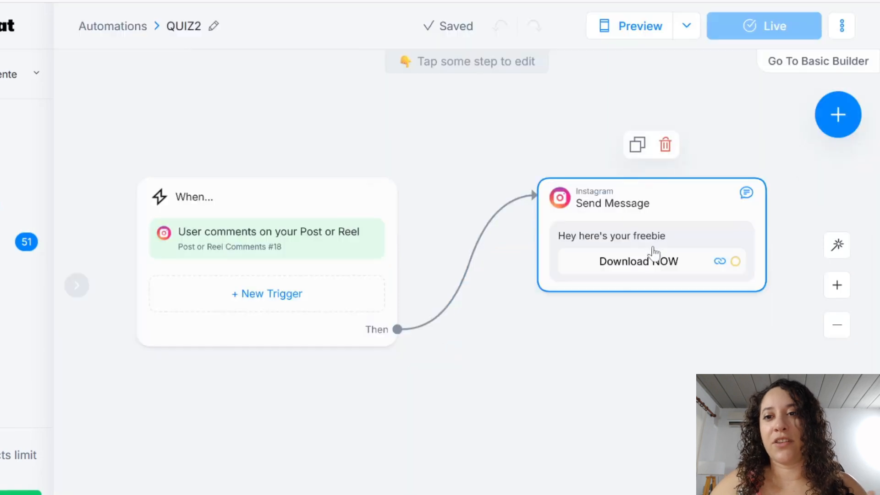
# Change the message text to "Hey here's your freebie!!" and update the published automation
pyautogui.click(659, 243)
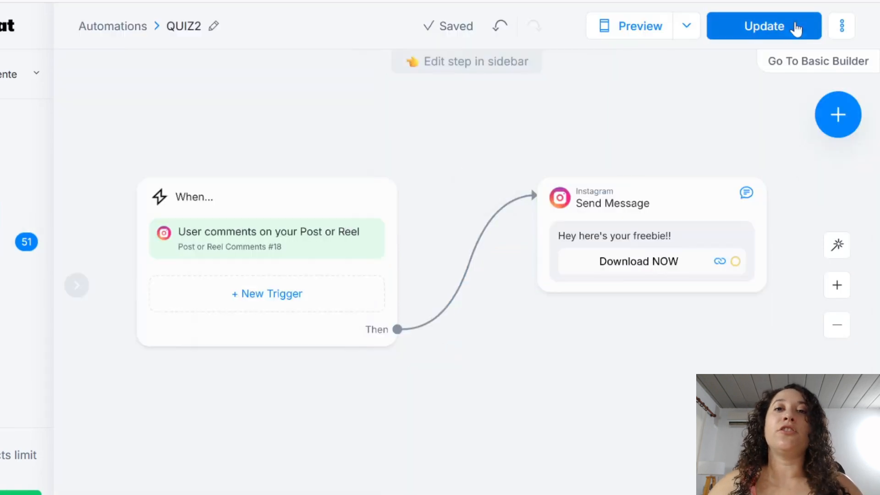
pyautogui.click(787, 26)
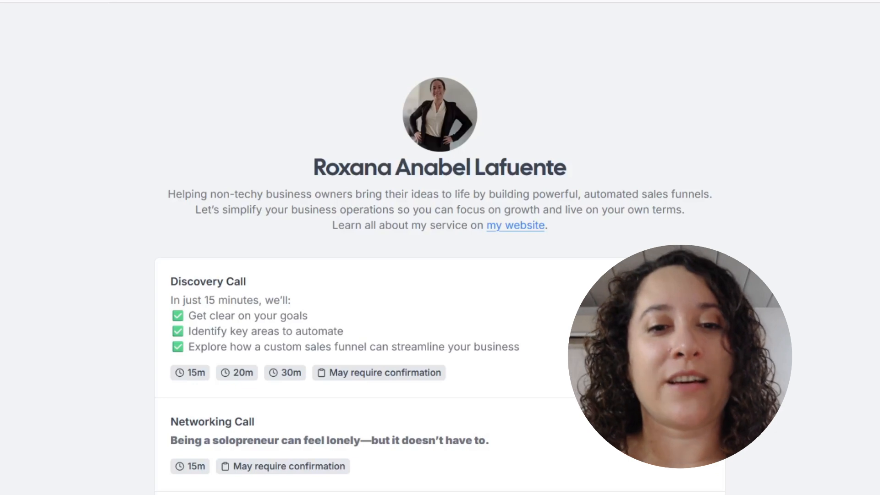
pyautogui.scroll(-3, 440, 247)
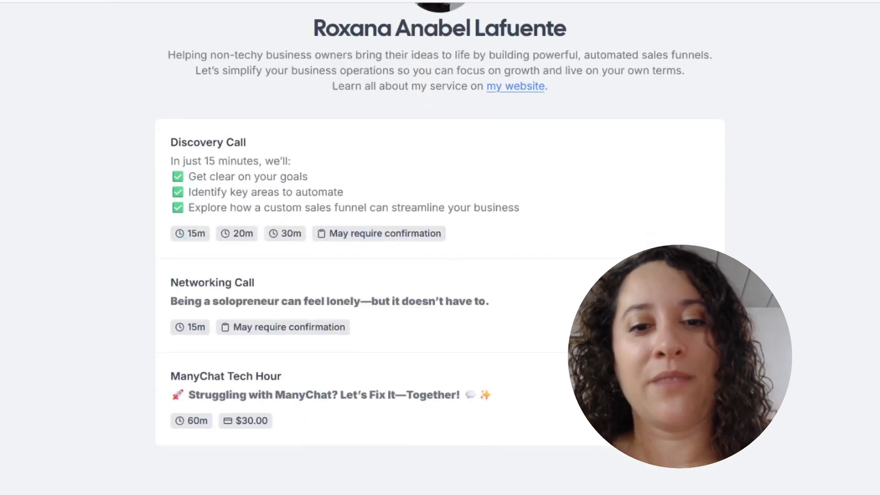